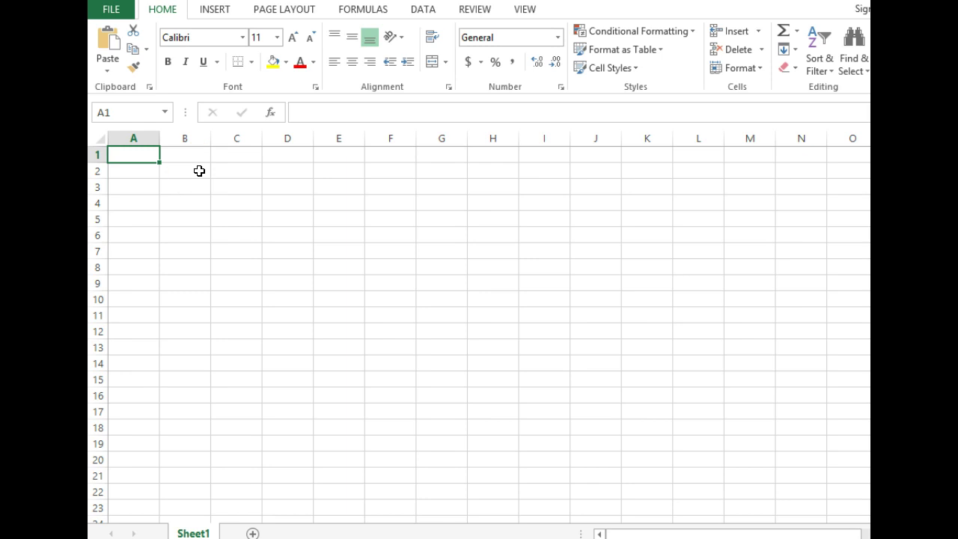
- Enter the title 'Indirect Method Stmt Cash Flows' in cell B2
{"action": "left_click", "coordinate": [199, 170]}
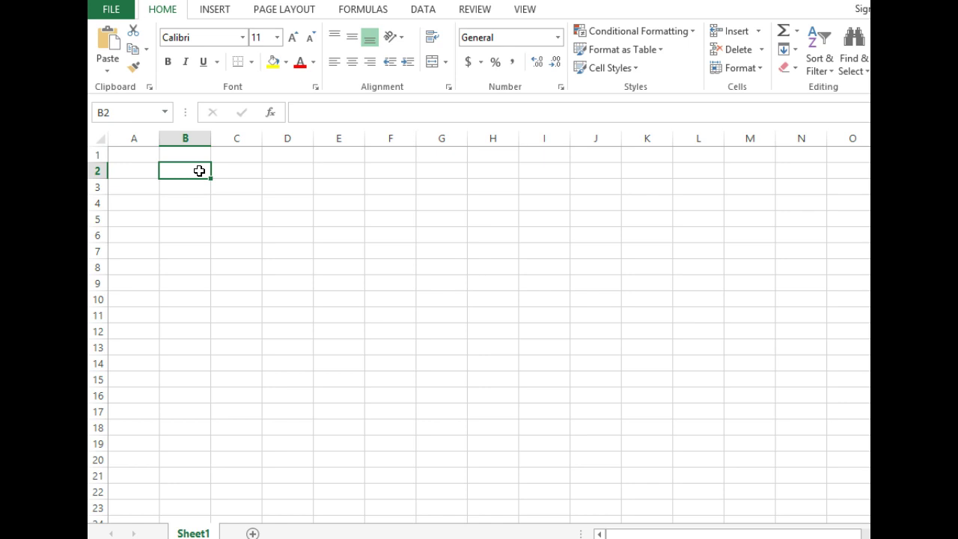
{"action": "type", "text": "Indi"}
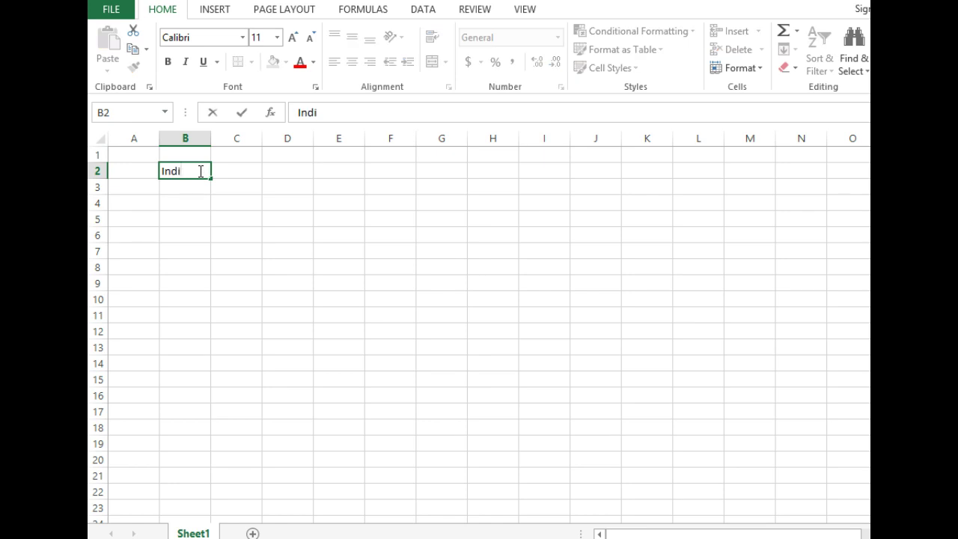
{"action": "type", "text": "rect Method"}
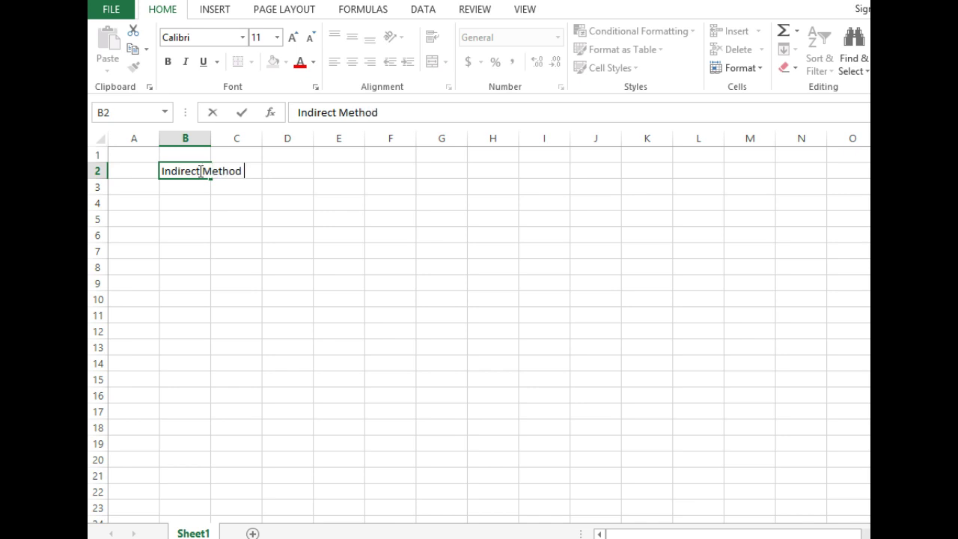
{"action": "type", "text": " Stmt Cash Flow"}
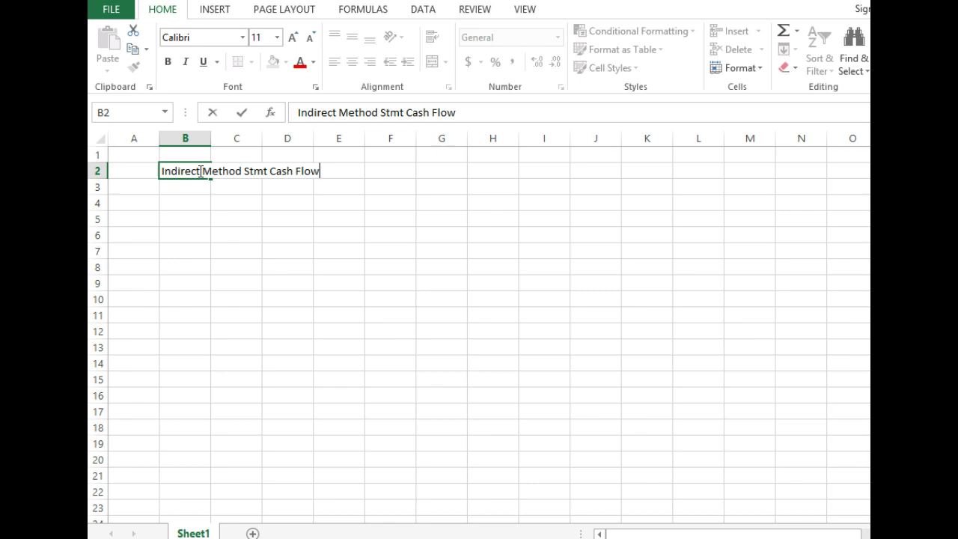
{"action": "type", "text": "s"}
{"action": "key", "text": "Return"}
{"action": "key", "text": "Return"}
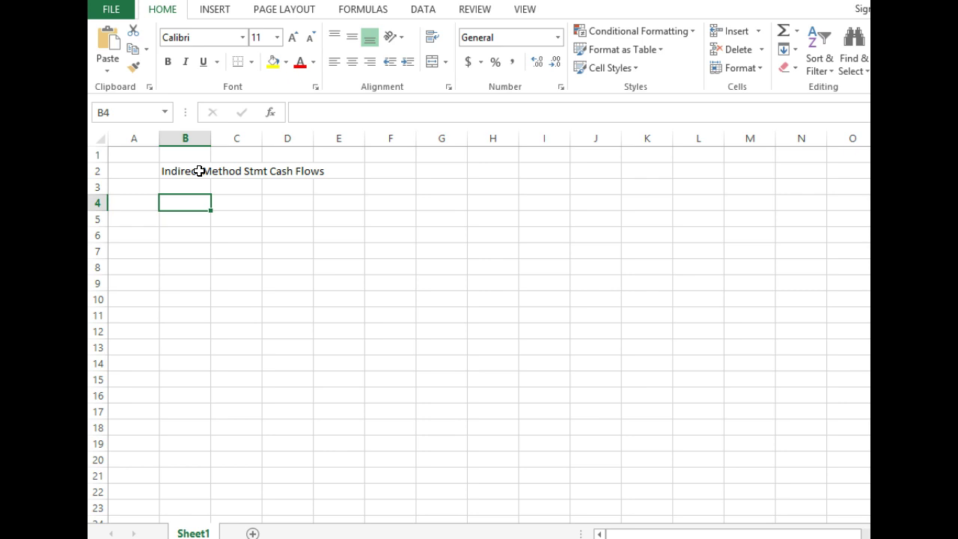
- Enter 'Net Income' in B4 and type '+ Non cash-depreciation, amortization, depletion' into B6
{"action": "type", "text": "Net Inco"}
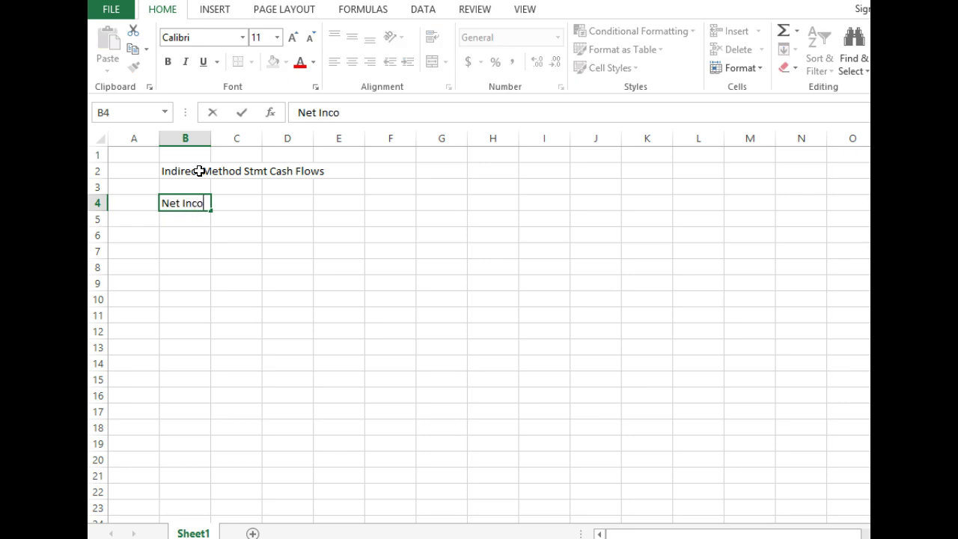
{"action": "type", "text": "me"}
{"action": "key", "text": "Return"}
{"action": "key", "text": "Return"}
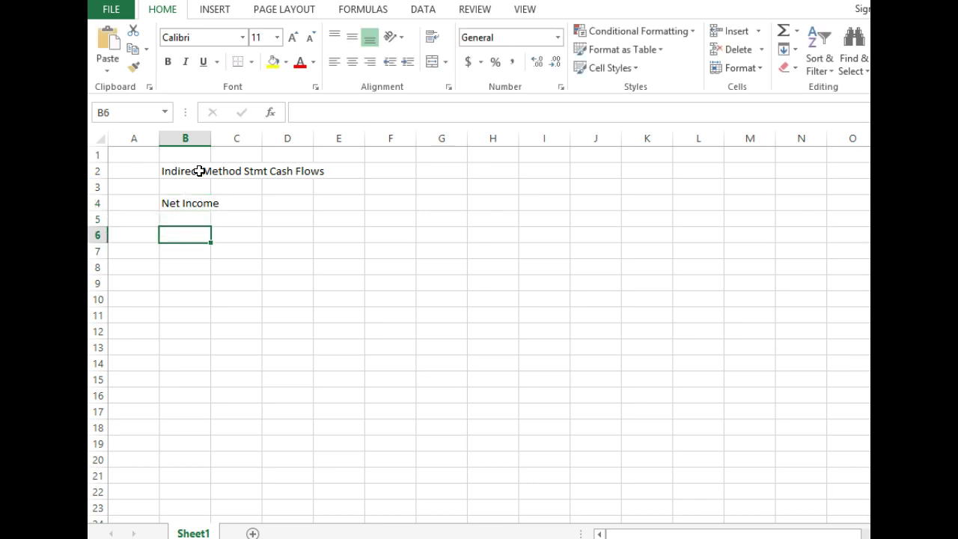
{"action": "type", "text": "+"}
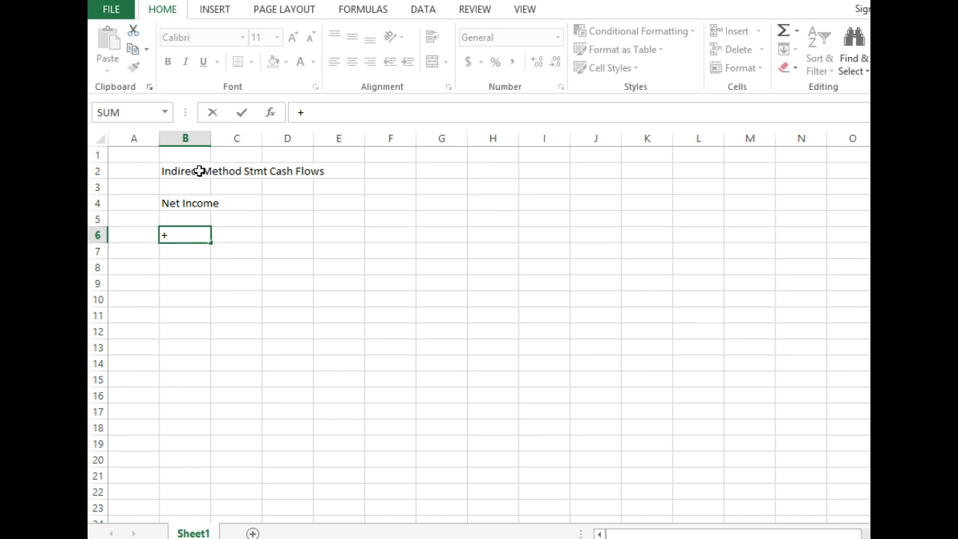
{"action": "type", "text": " Non cash"}
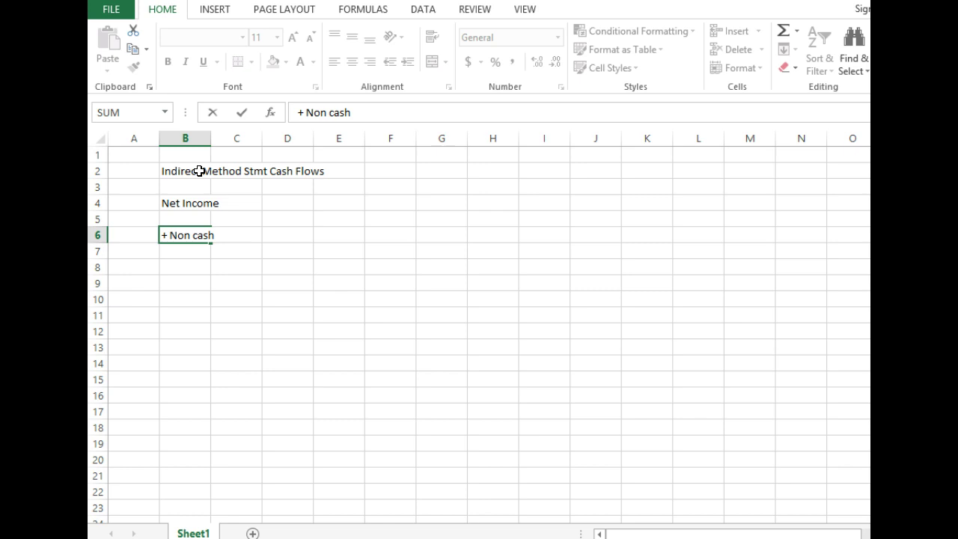
{"action": "type", "text": "-depreciation, "}
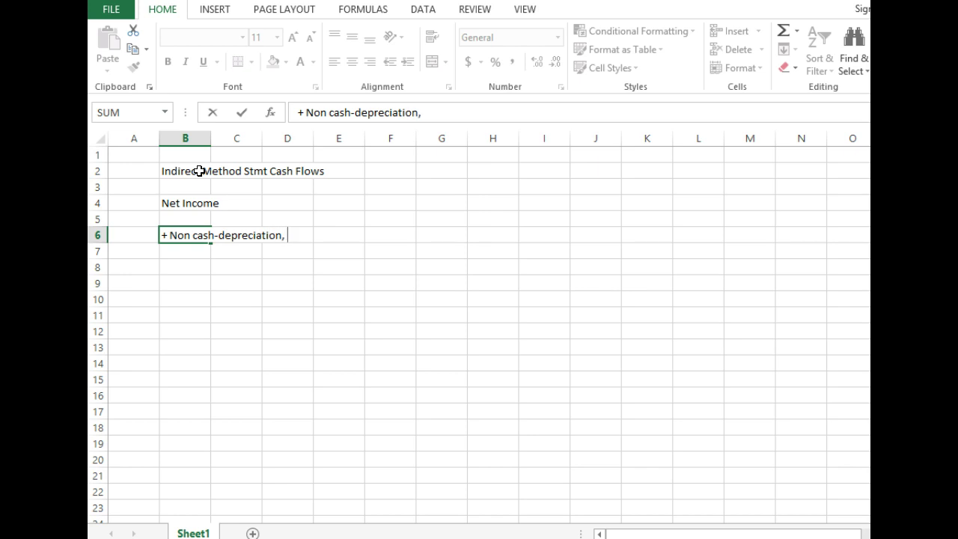
{"action": "type", "text": "amor"}
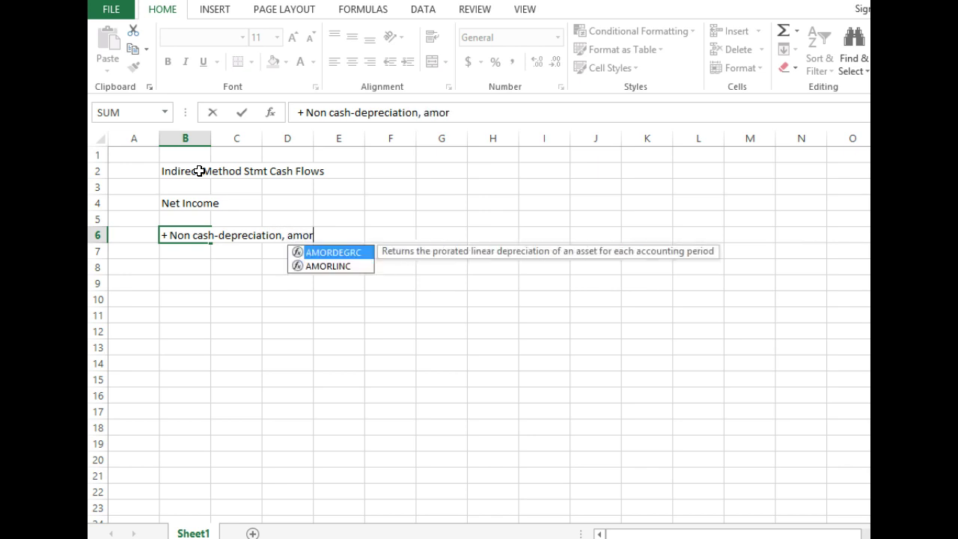
{"action": "type", "text": "tization"}
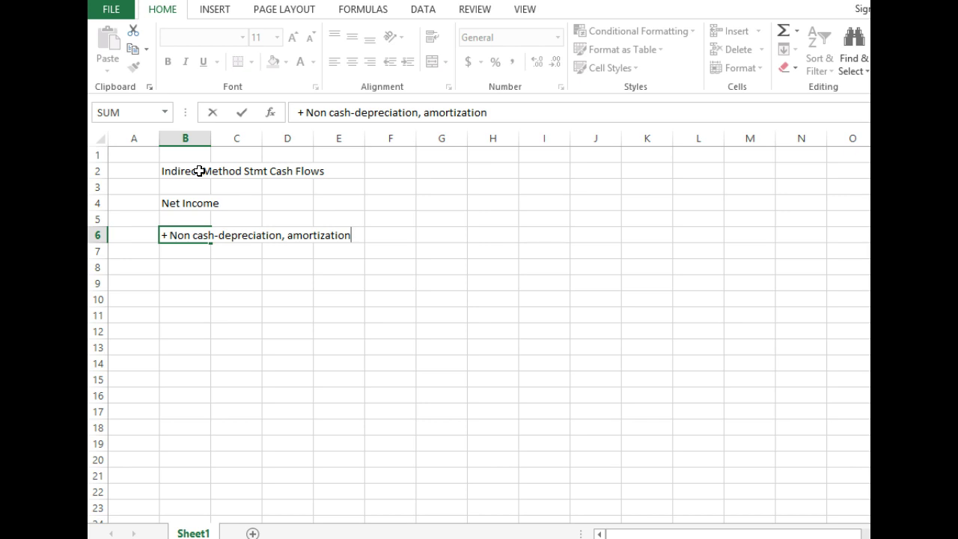
{"action": "type", "text": ","}
{"action": "type", "text": "deplet"}
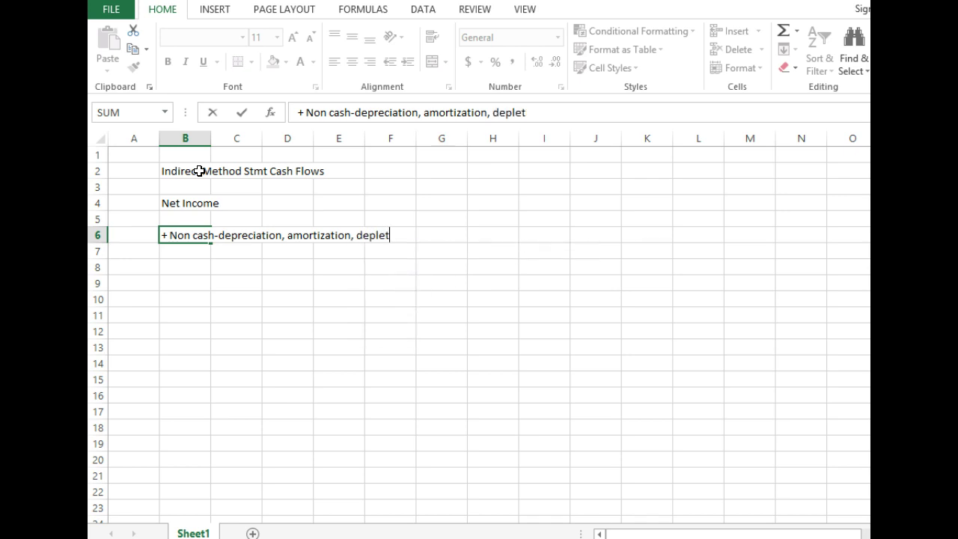
{"action": "type", "text": "ion"}
- Replace the #NAME? error in B6 with the label 'Add non cash- depreciation'
{"action": "key", "text": "Return"}
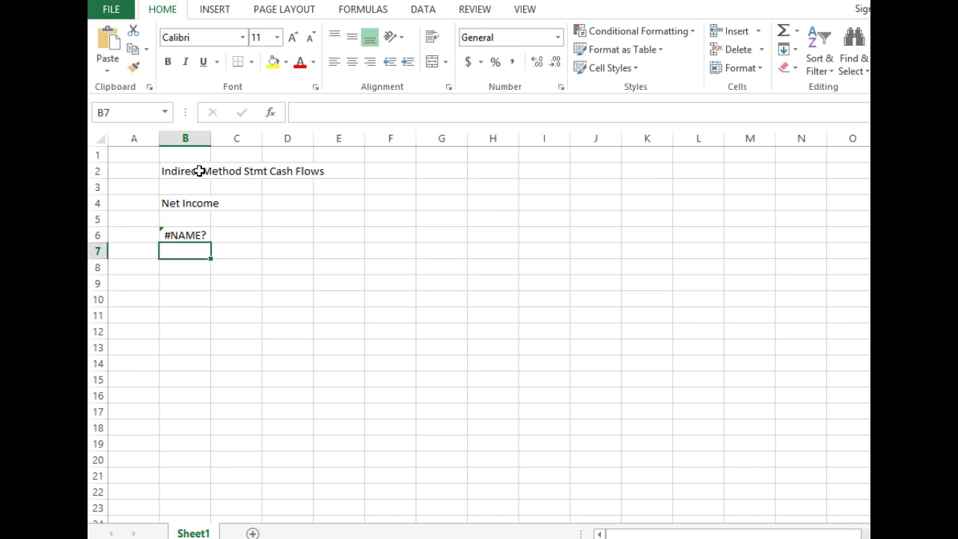
{"action": "key", "text": "Up"}
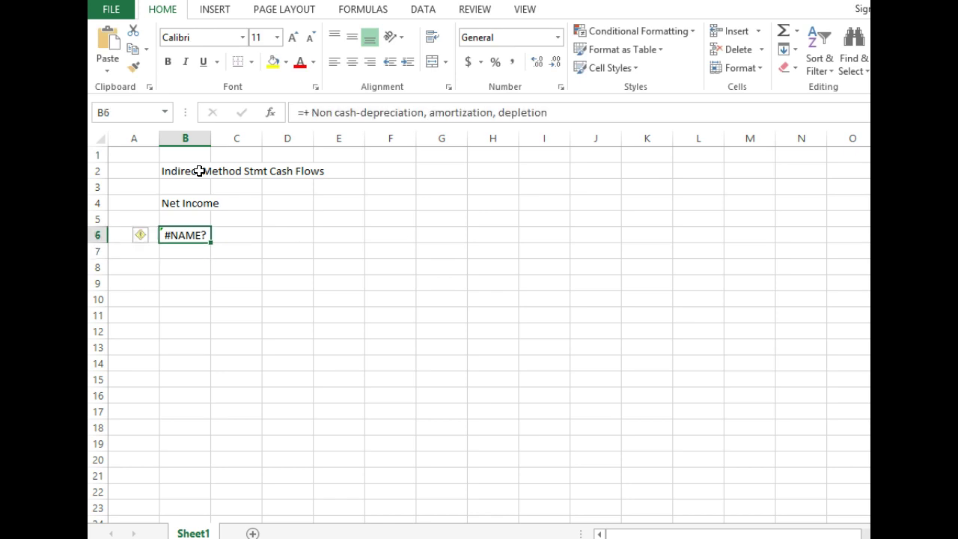
{"action": "key", "text": "F2"}
{"action": "key", "text": "Escape"}
{"action": "type", "text": "A"}
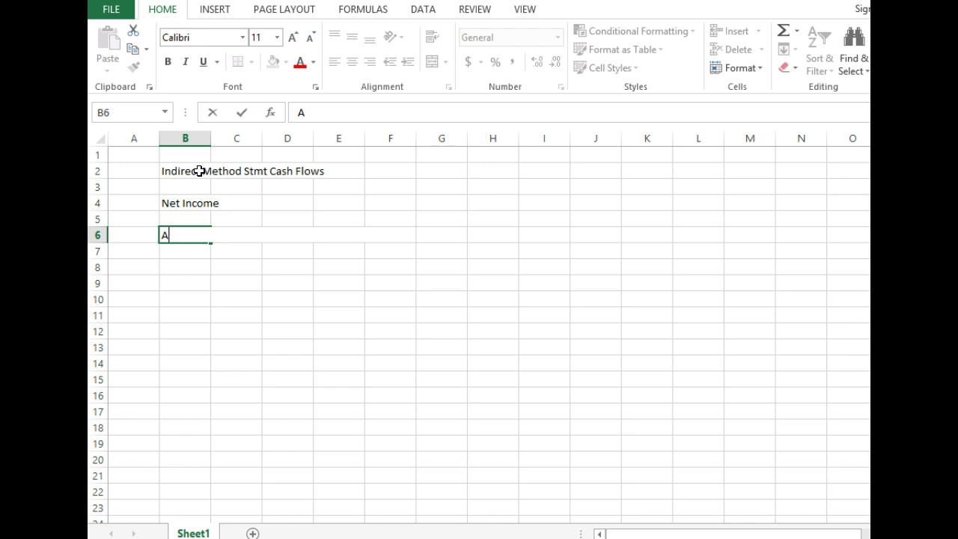
{"action": "type", "text": "dd non cash- "}
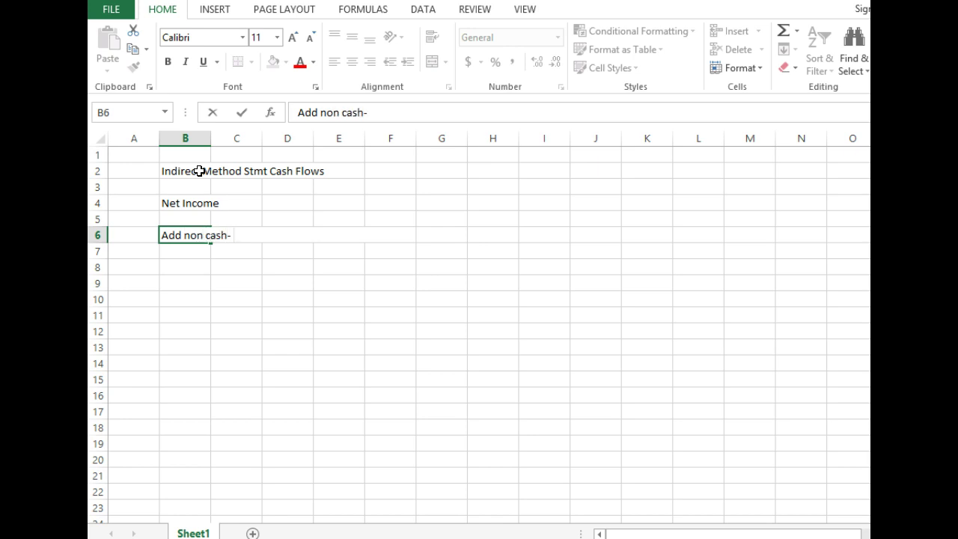
{"action": "type", "text": "depreciation"}
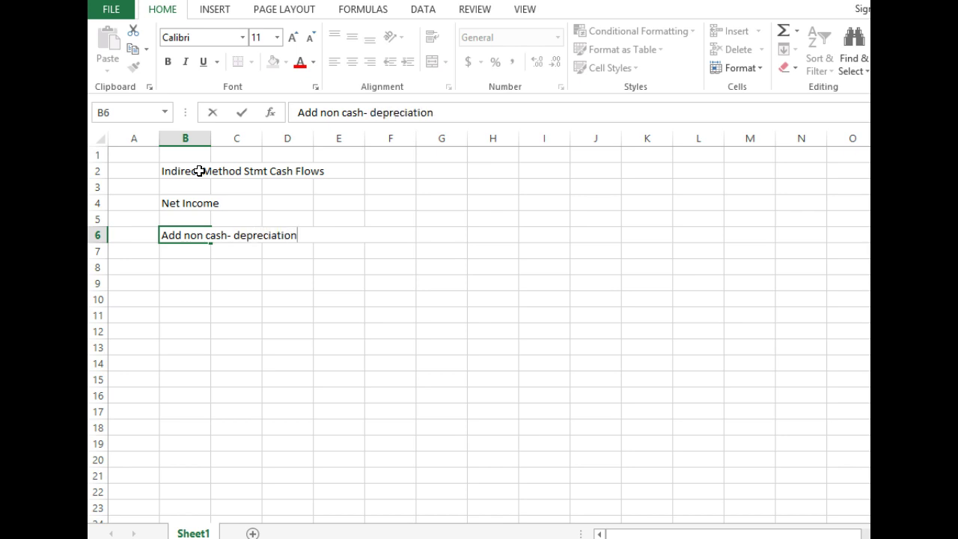
{"action": "key", "text": "Return"}
{"action": "key", "text": "Return"}
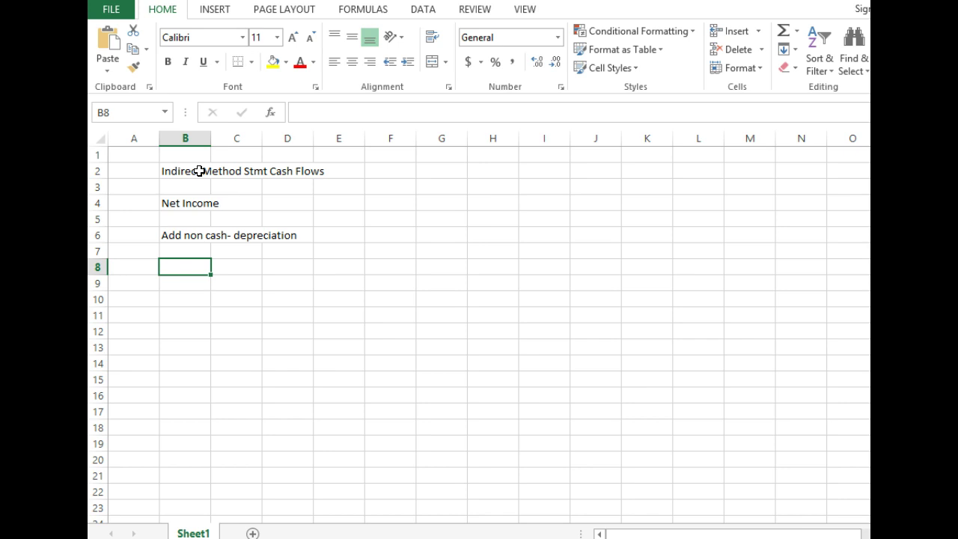
- Enter 'Current assets Change up subtract' in B8 and 'Current assets change down add' in B10
{"action": "type", "text": "Cu"}
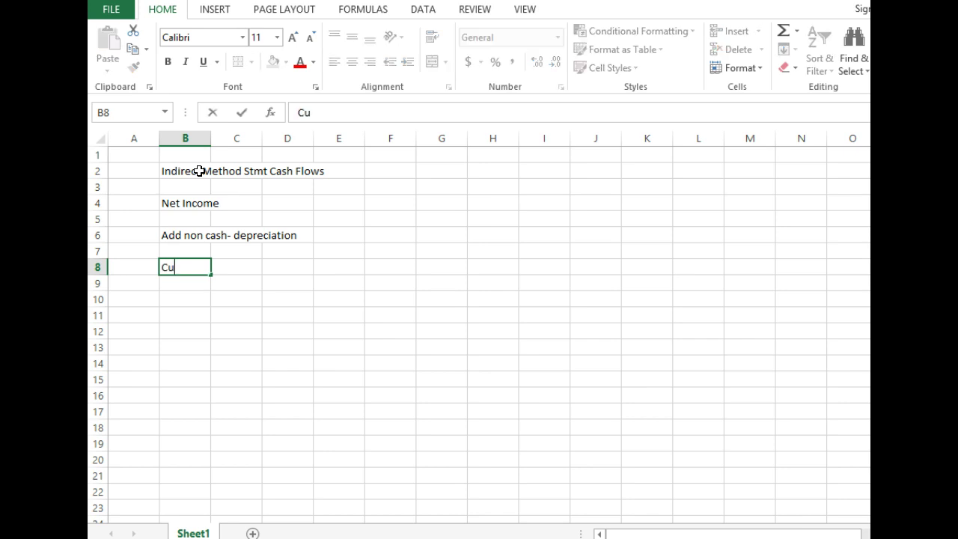
{"action": "type", "text": "rrent assets"}
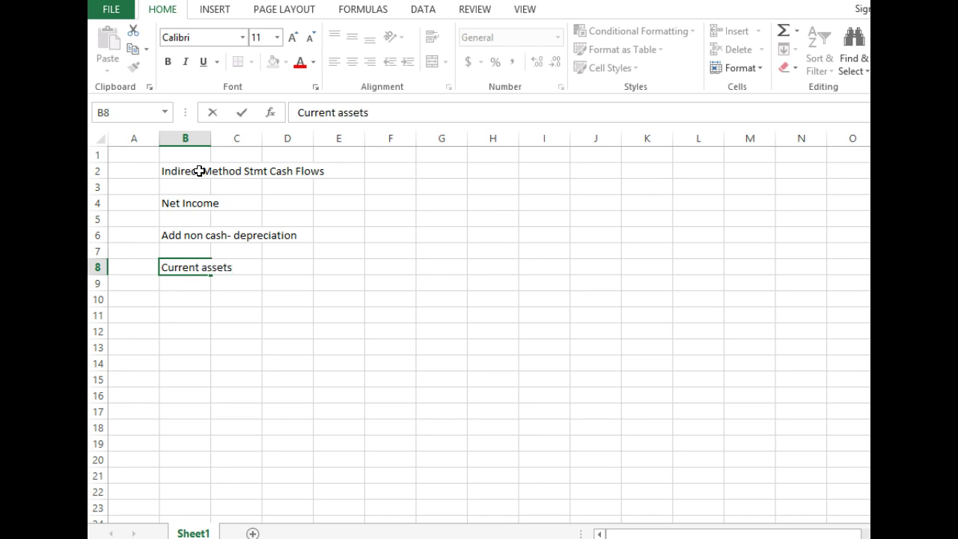
{"action": "type", "text": " Change"}
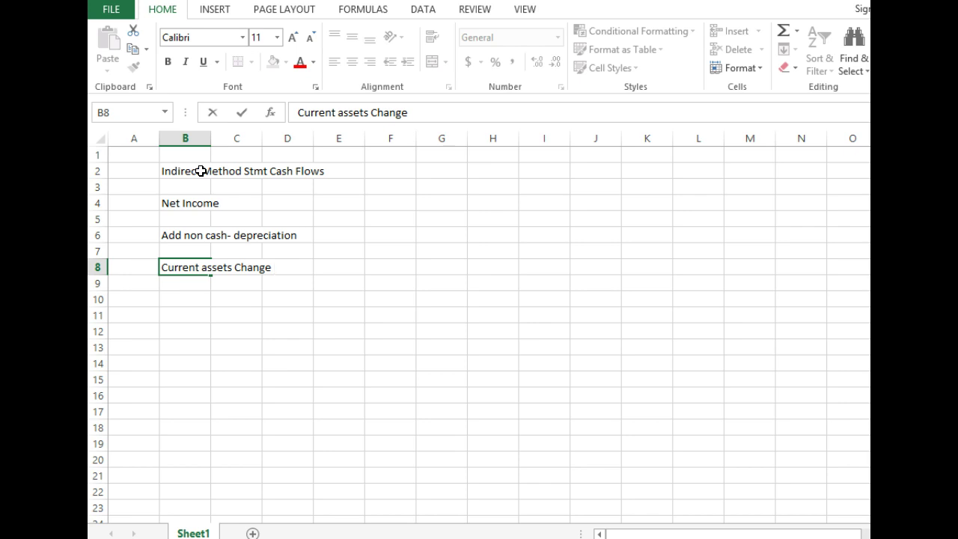
{"action": "type", "text": " up"}
{"action": "type", "text": "subtract"}
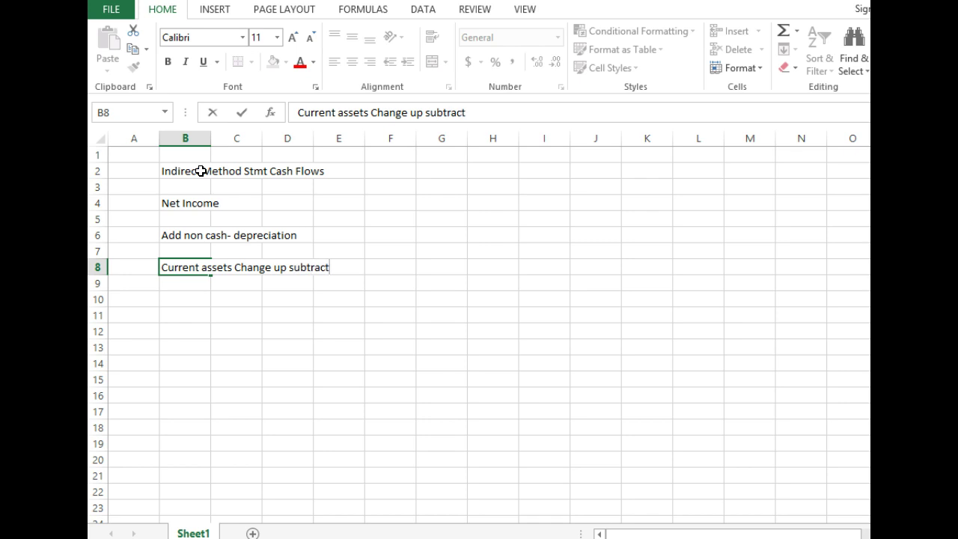
{"action": "key", "text": "Return"}
{"action": "key", "text": "Return"}
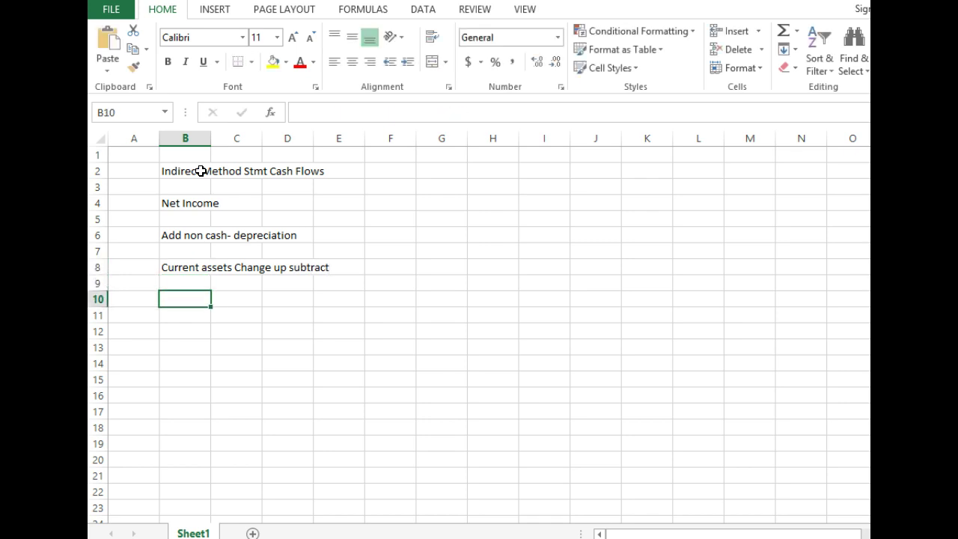
{"action": "type", "text": "Curren"}
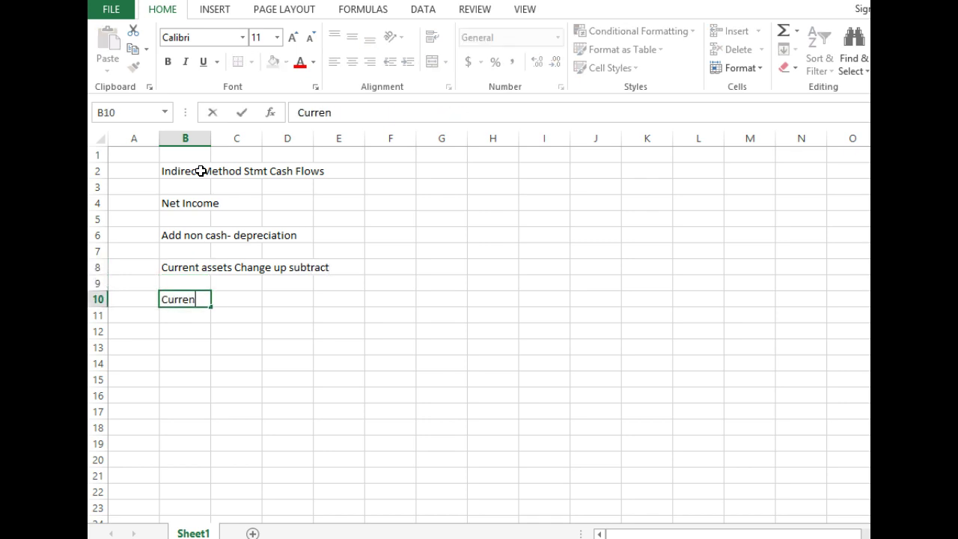
{"action": "type", "text": "t assets"}
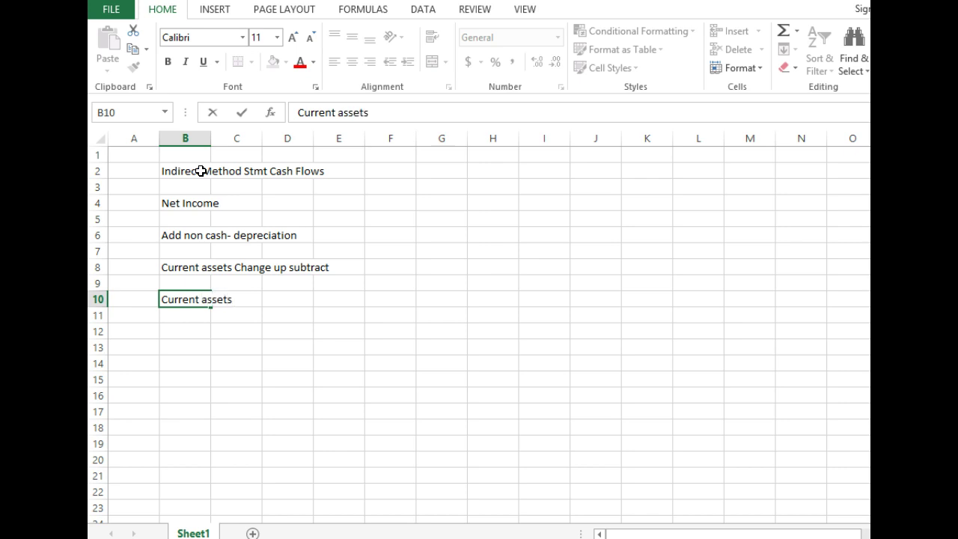
{"action": "type", "text": " change "}
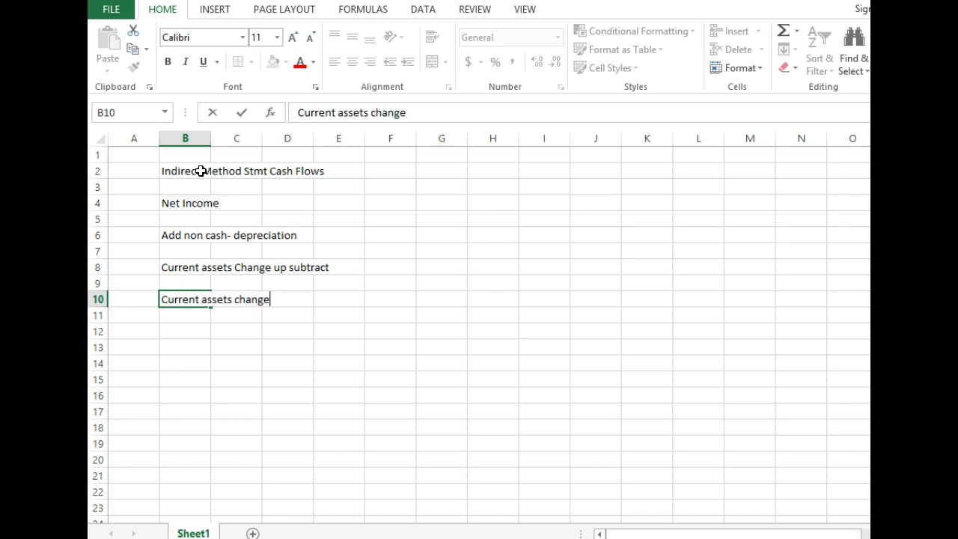
{"action": "type", "text": "down add"}
{"action": "key", "text": "Return"}
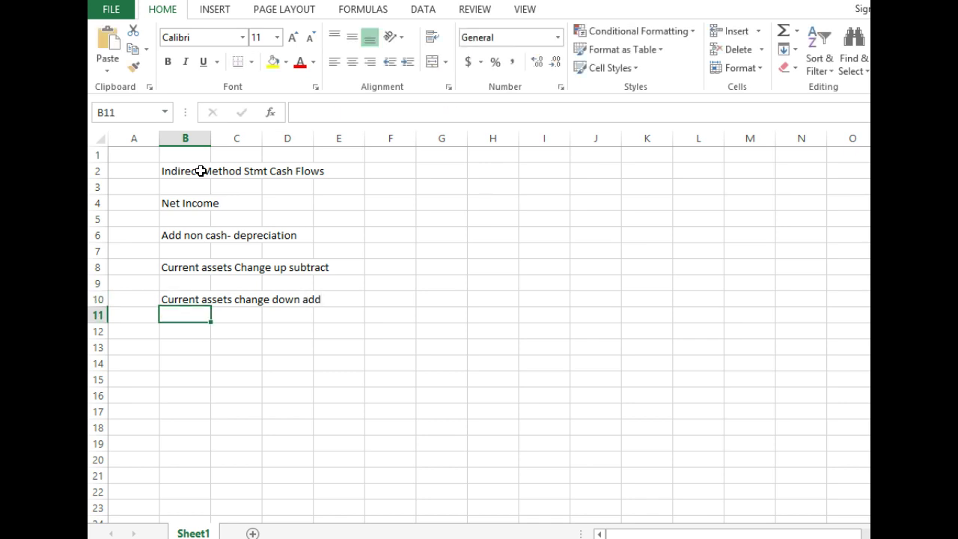
- Enter 'Current liabilities change up add' in B12 and 'Current liabilities change down subtract' in B14
{"action": "key", "text": "Return"}
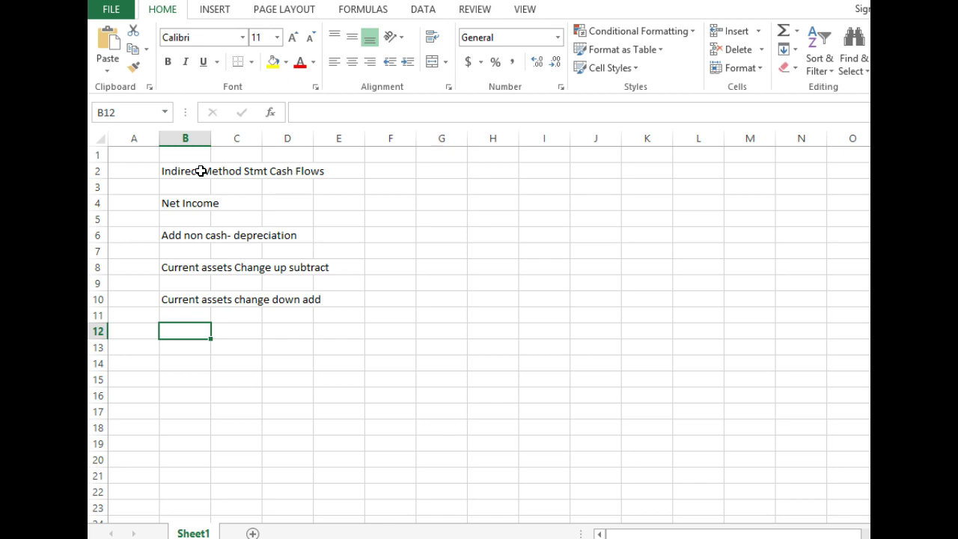
{"action": "type", "text": "Curre"}
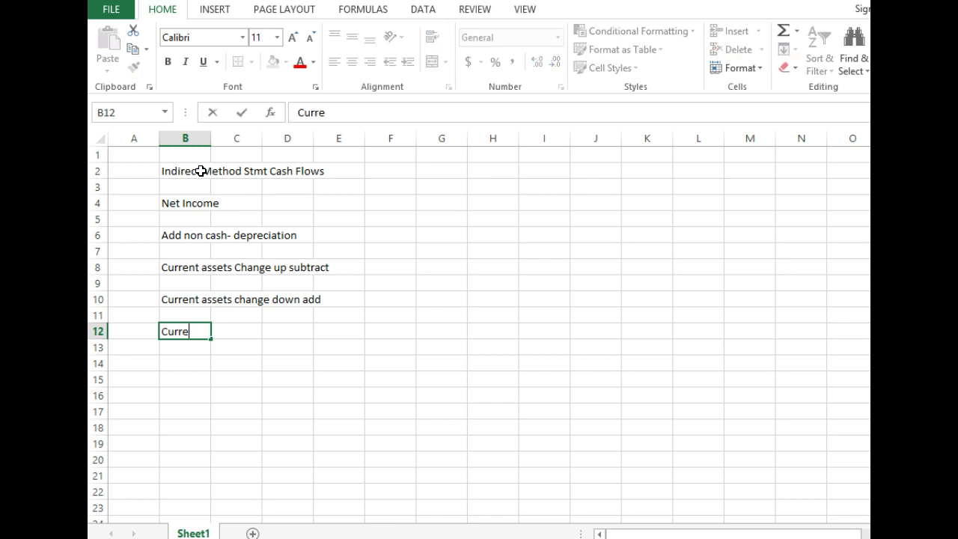
{"action": "type", "text": "nt liabilities"}
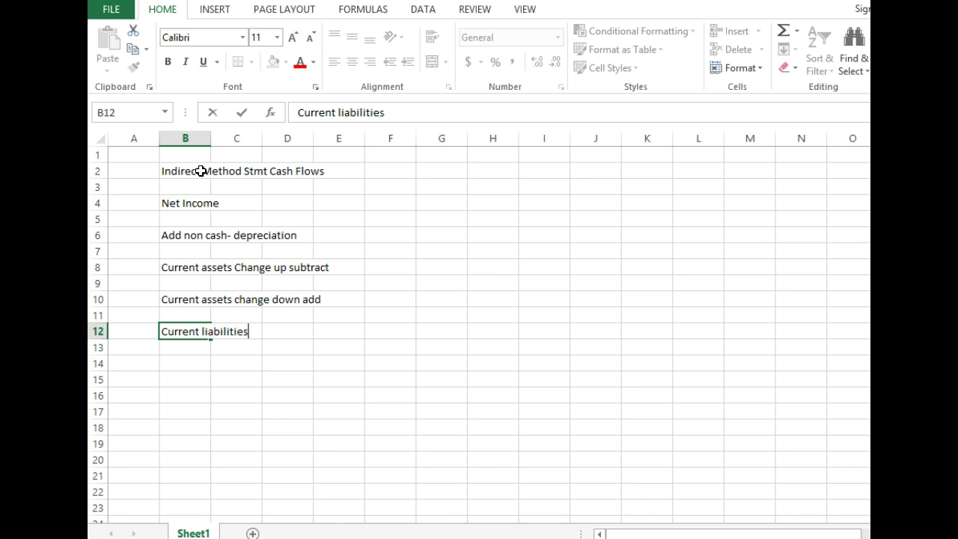
{"action": "type", "text": " change "}
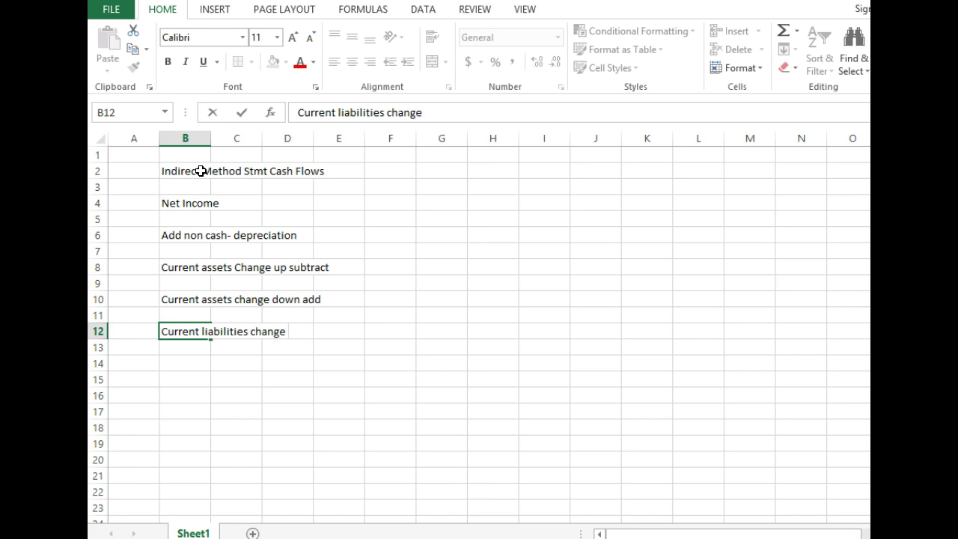
{"action": "type", "text": "up"}
{"action": "type", "text": "add"}
{"action": "key", "text": "Return"}
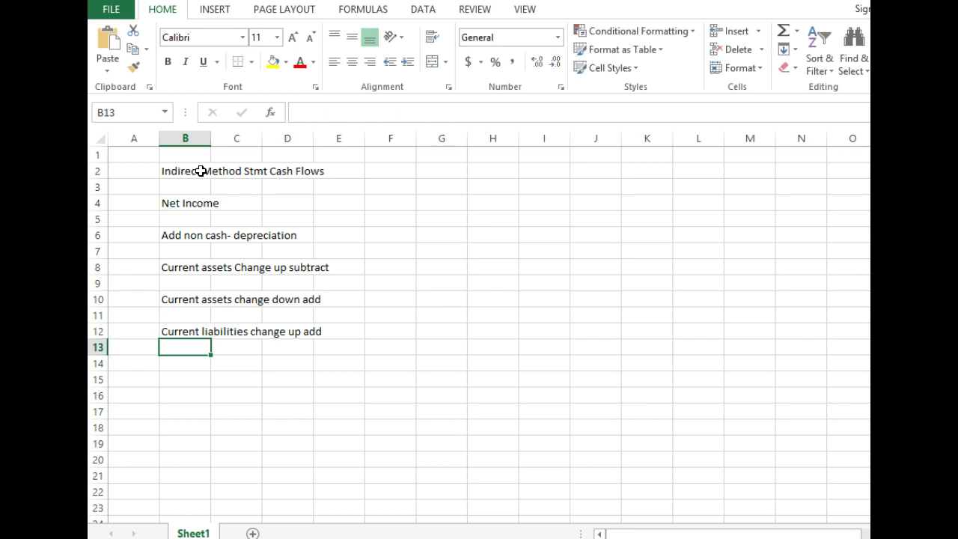
{"action": "key", "text": "Return"}
{"action": "type", "text": "ur"}
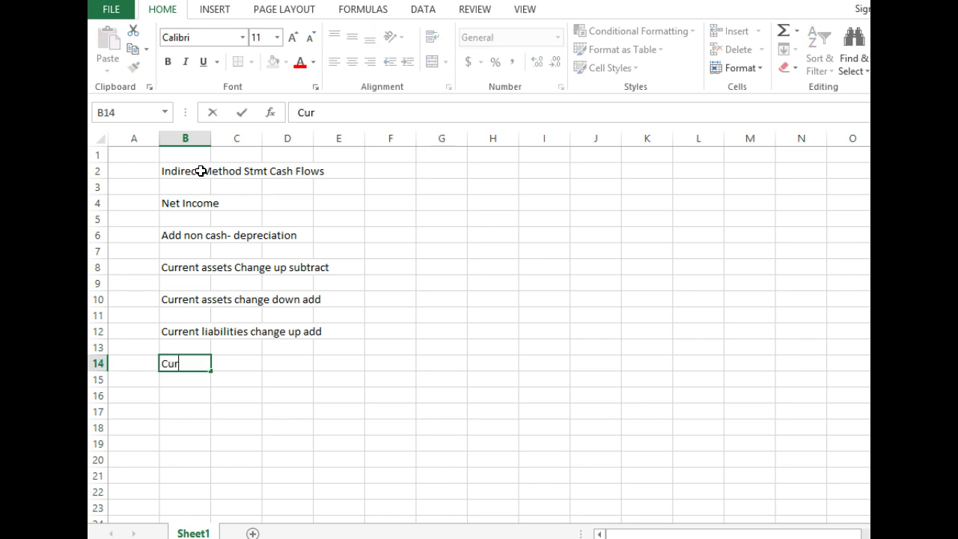
{"action": "type", "text": "rent liab"}
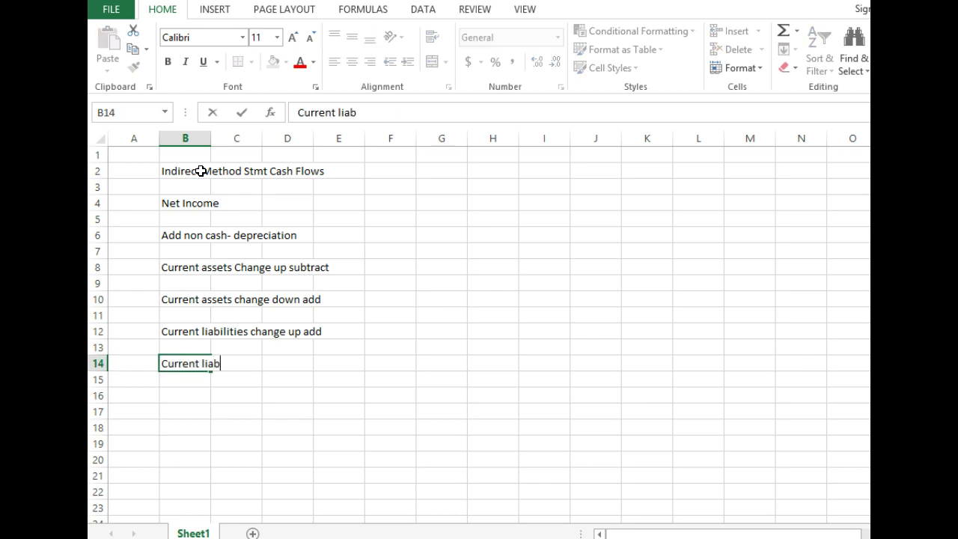
{"action": "type", "text": "ilities c"}
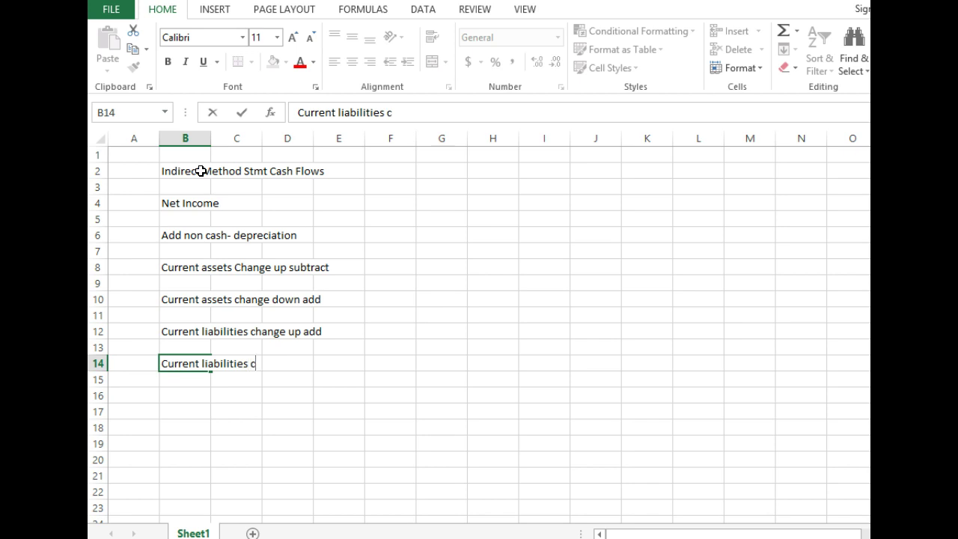
{"action": "type", "text": "hange down"}
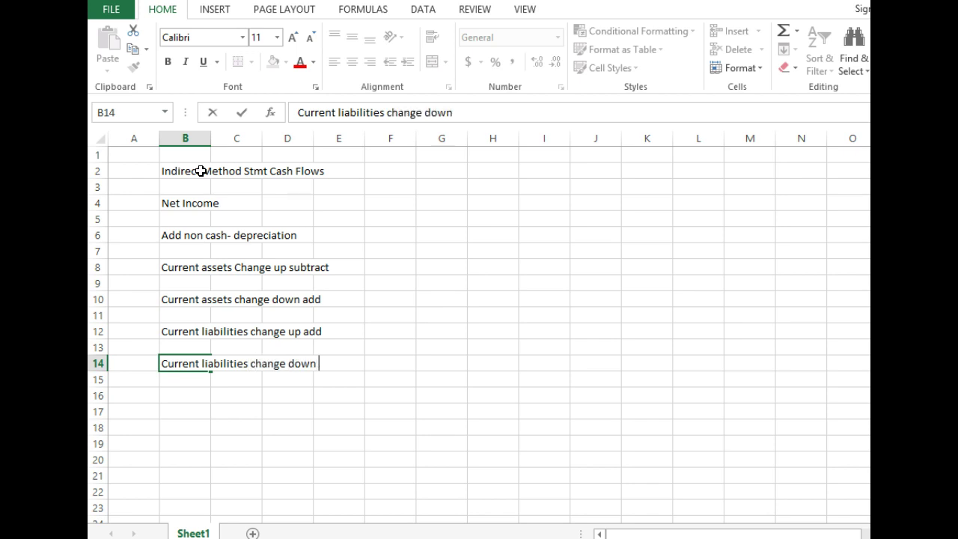
{"action": "type", "text": " subtract"}
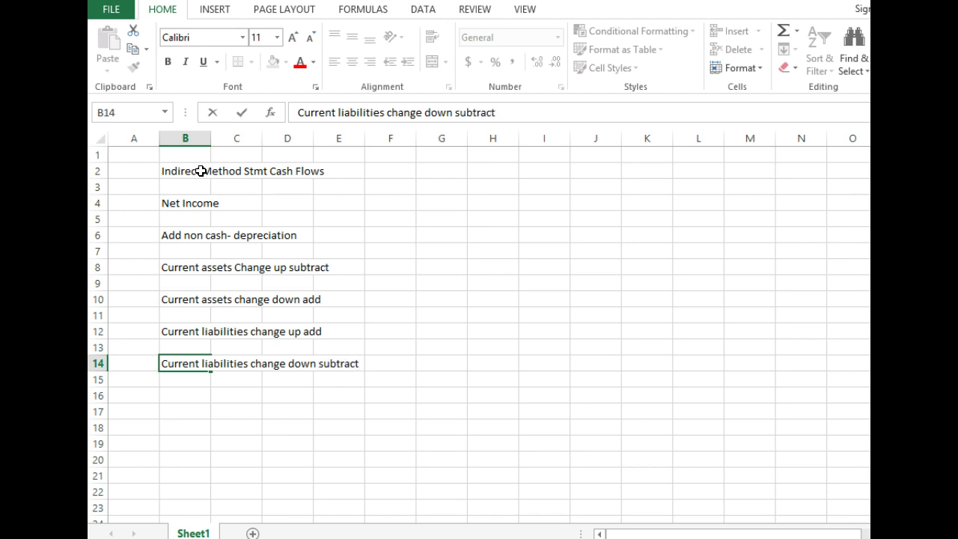
- Enter 'gains subtract' in B16 and 'losses add' in B18
{"action": "key", "text": "Return"}
{"action": "key", "text": "Return"}
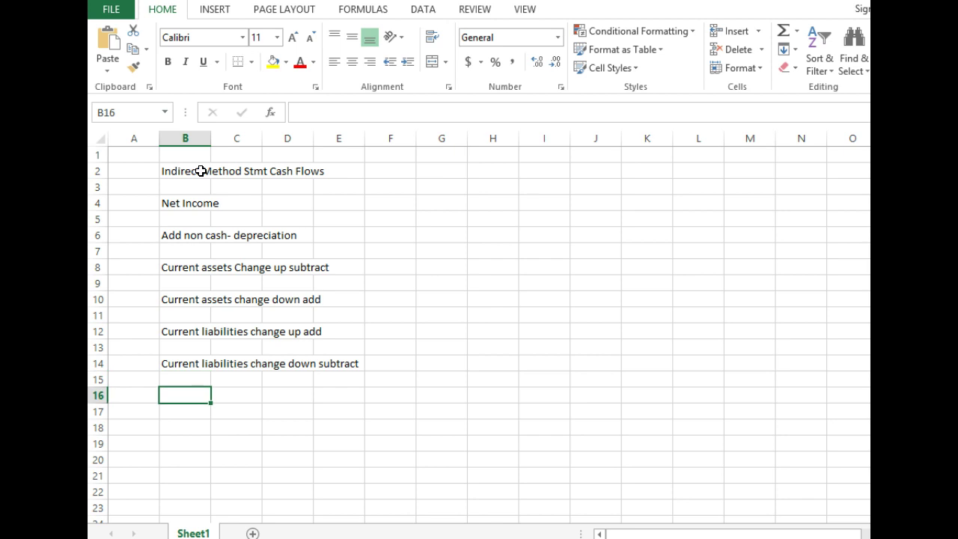
{"action": "type", "text": "gains"}
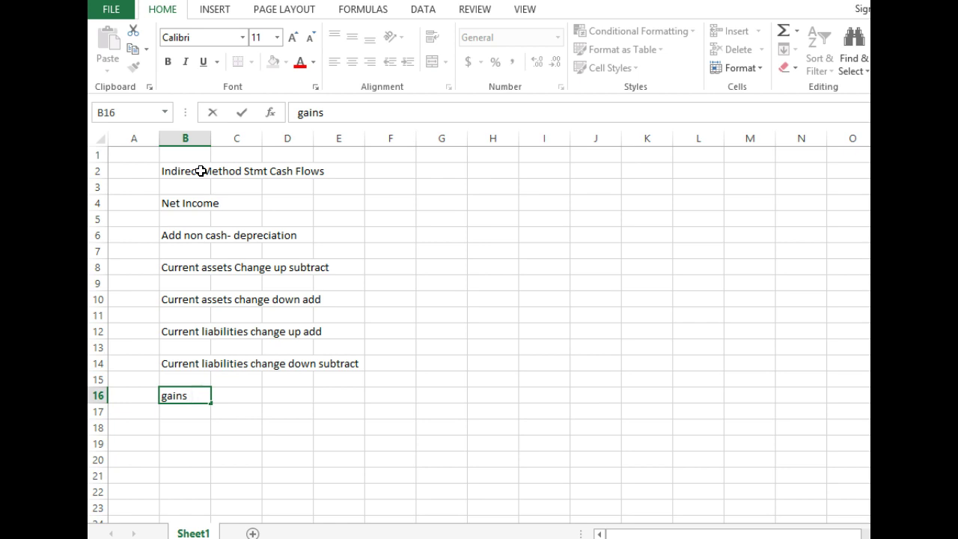
{"action": "type", "text": "  subtract"}
{"action": "key", "text": "Return"}
{"action": "key", "text": "Return"}
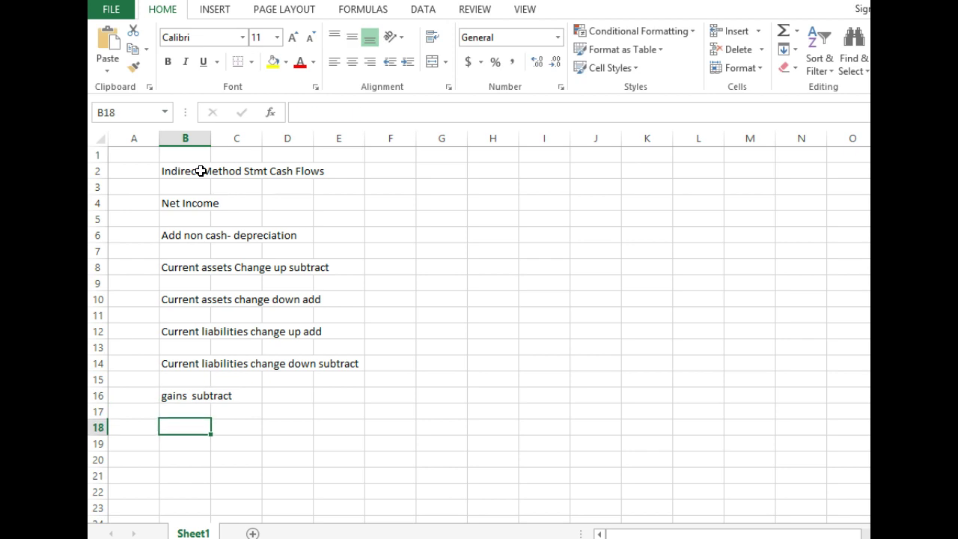
{"action": "type", "text": "Iosses"}
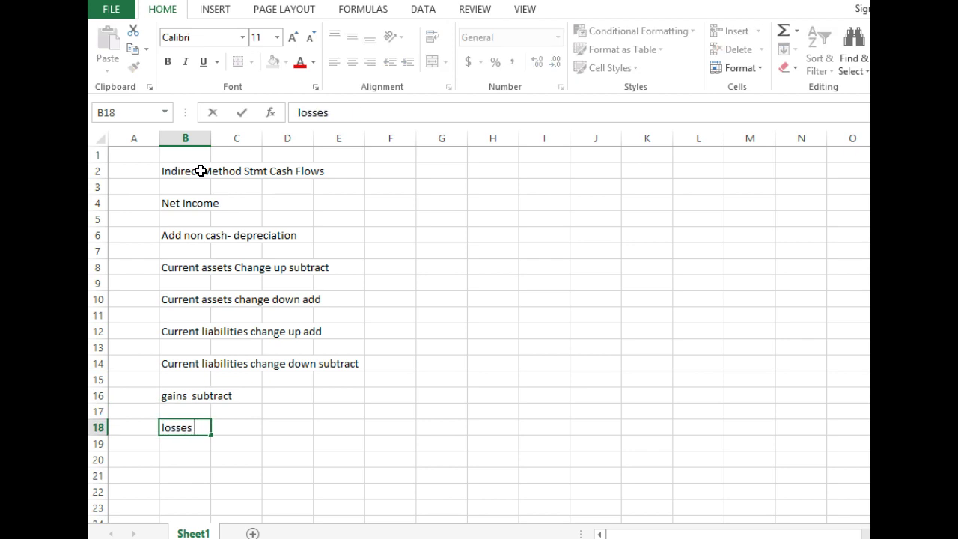
{"action": "type", "text": " add"}
{"action": "key", "text": "Return"}
{"action": "key", "text": "Return"}
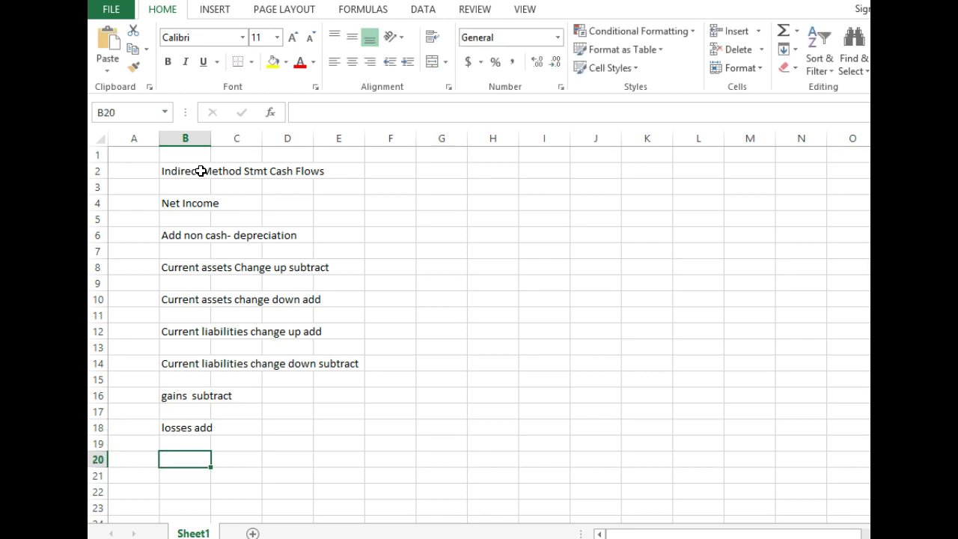
- Type the total label 'Net cash procided or used from operating activities' into D20
{"action": "key", "text": "Right"}
{"action": "key", "text": "Right"}
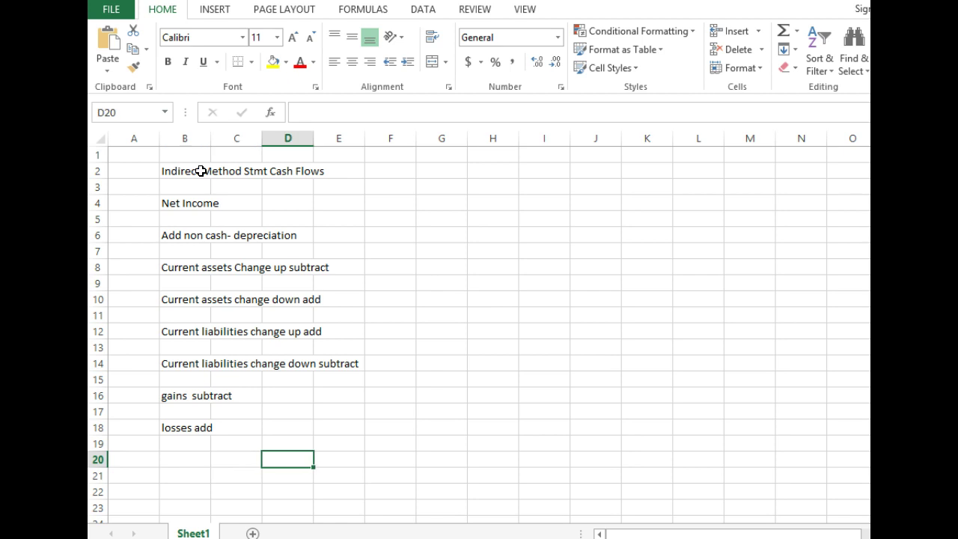
{"action": "type", "text": "Net"}
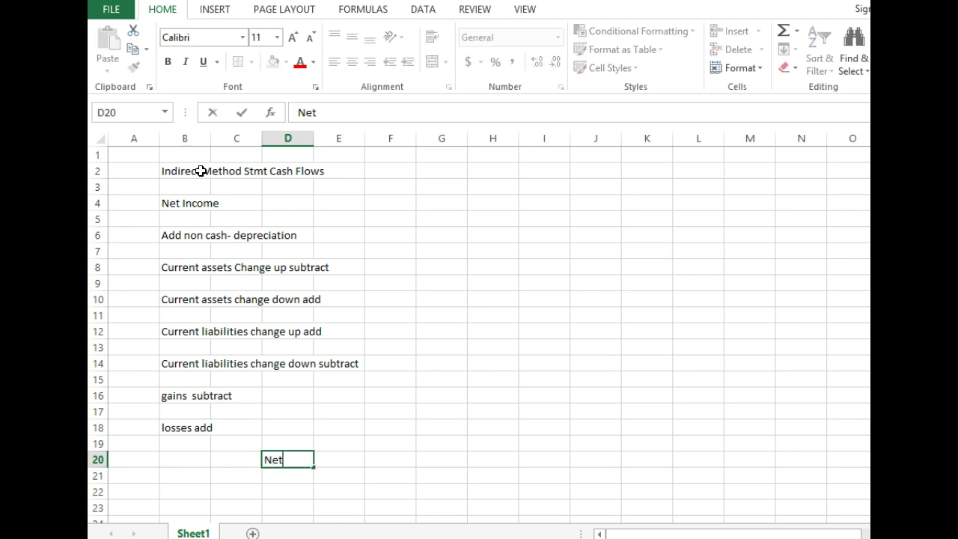
{"action": "type", "text": " cash pro"}
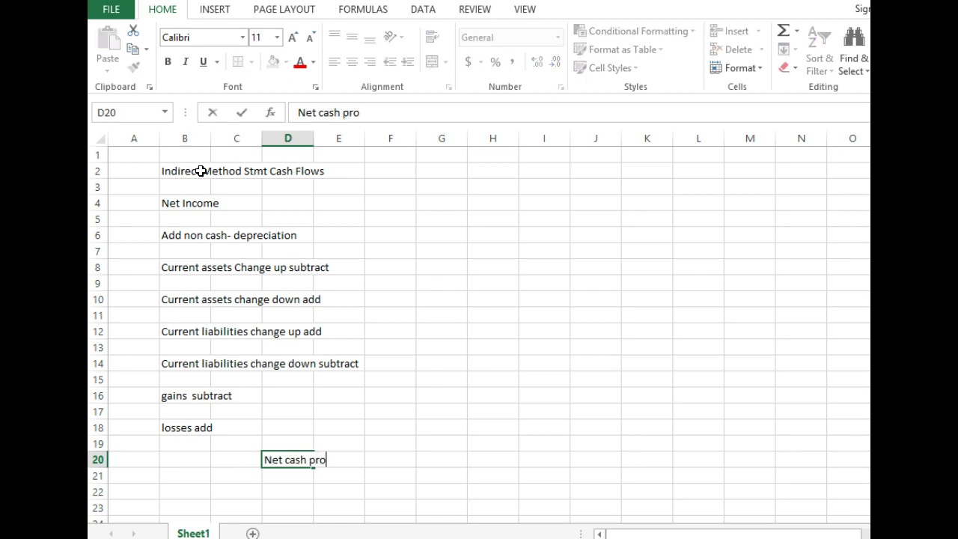
{"action": "type", "text": "cided or used "}
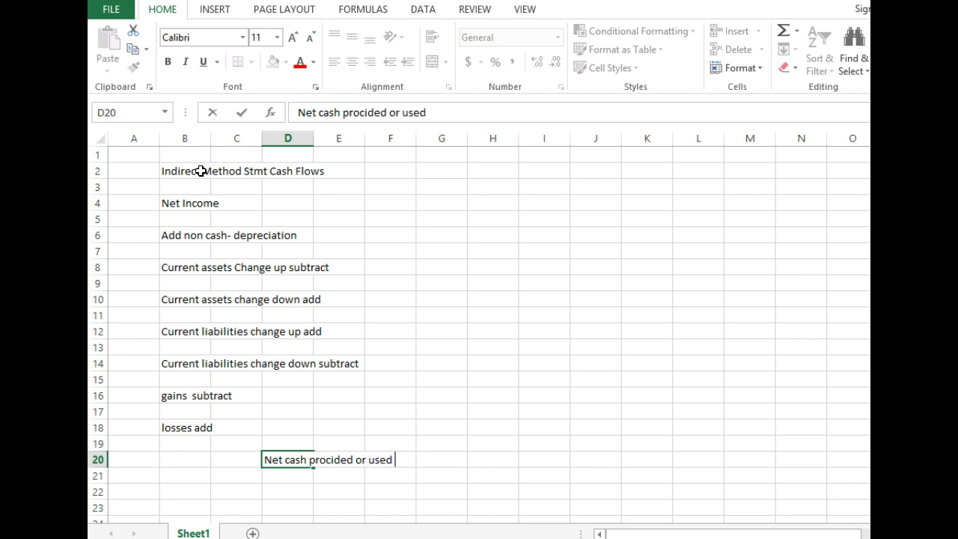
{"action": "type", "text": "from opera"}
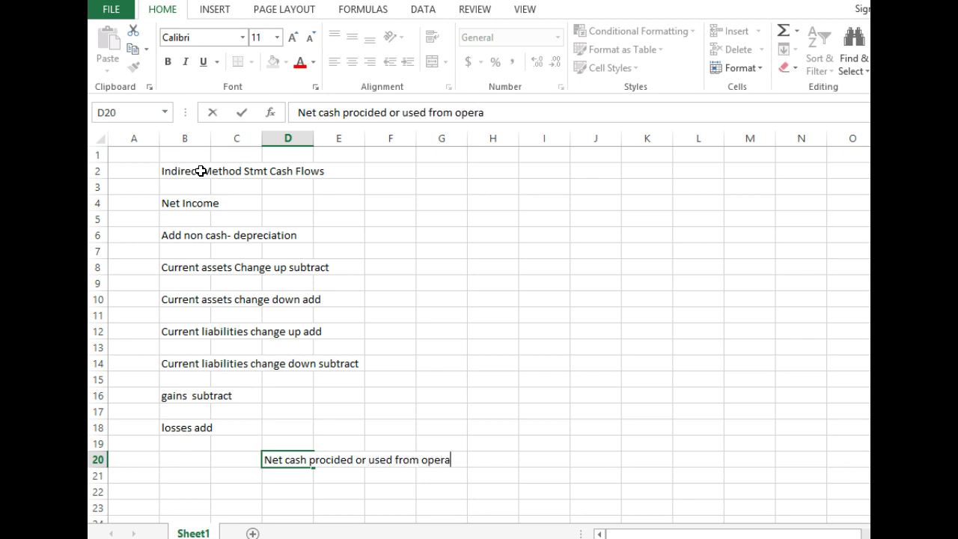
{"action": "type", "text": "ting ac"}
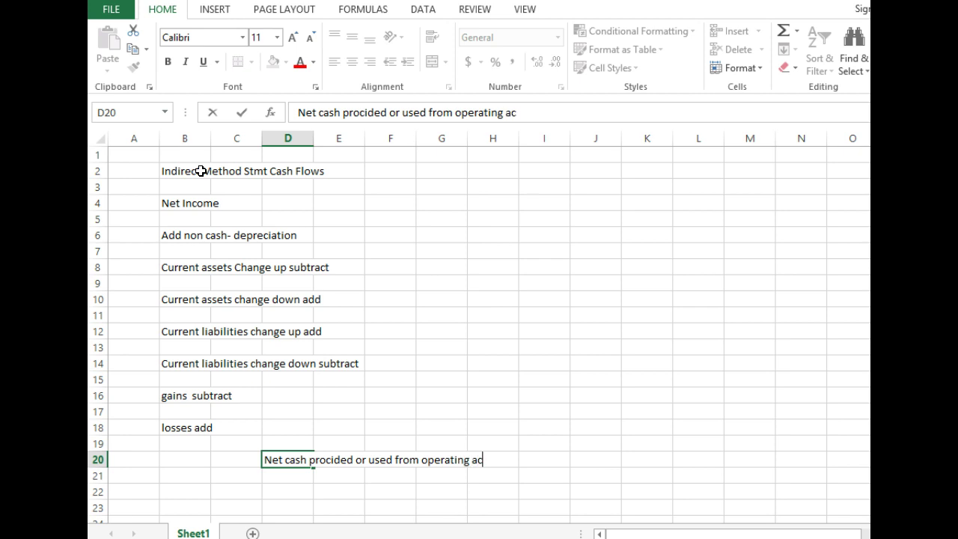
{"action": "type", "text": "tivities"}
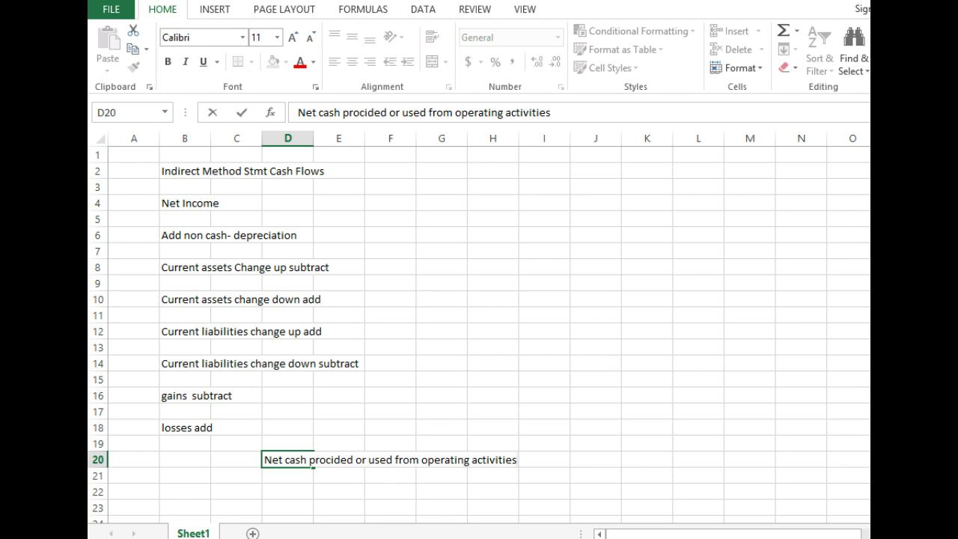
{"action": "key", "text": "super"}
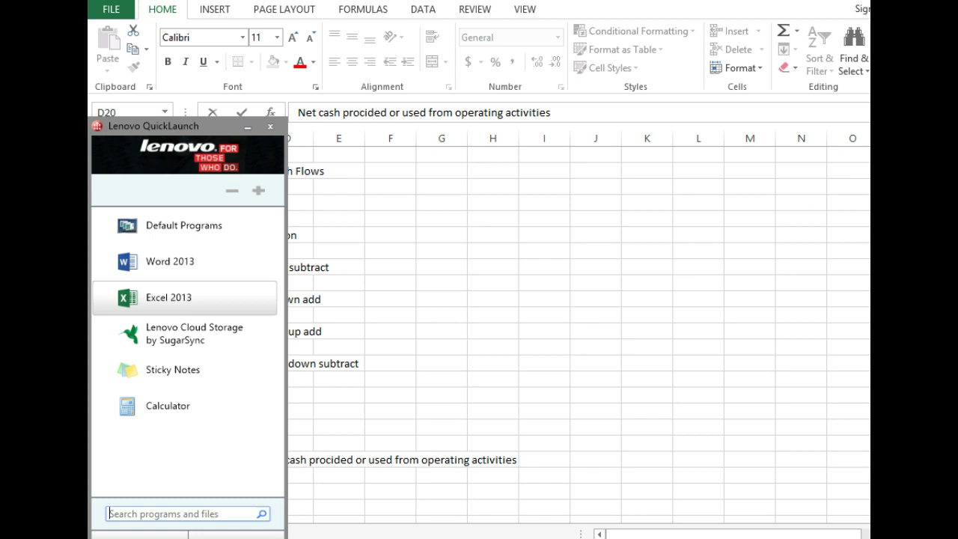
- Dismiss the Lenovo QuickLaunch launcher by clicking back on the worksheet
{"action": "left_click", "coordinate": [611, 331]}
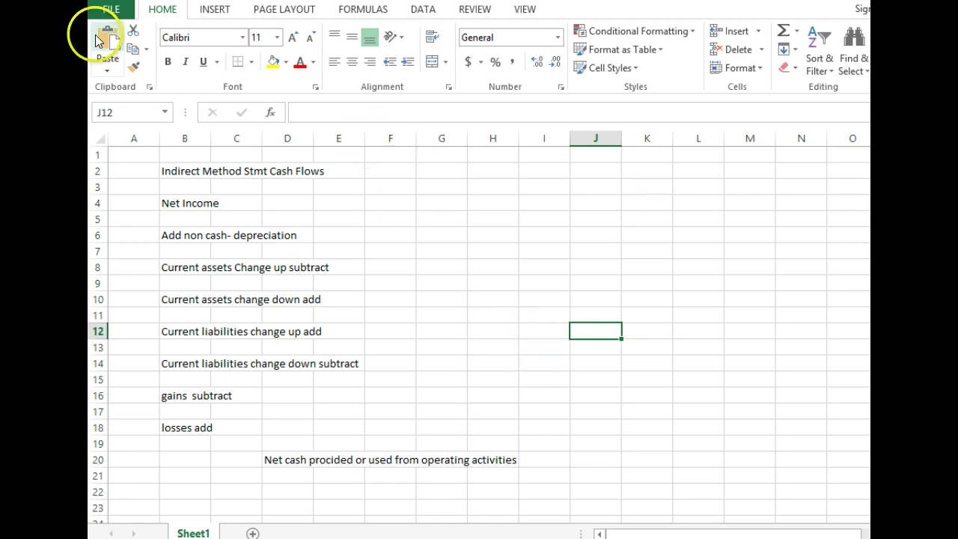
- Save the sheet to My Documents as an Excel Workbook named 'Indirect stmt cash flows'
{"action": "left_click", "coordinate": [113, 10]}
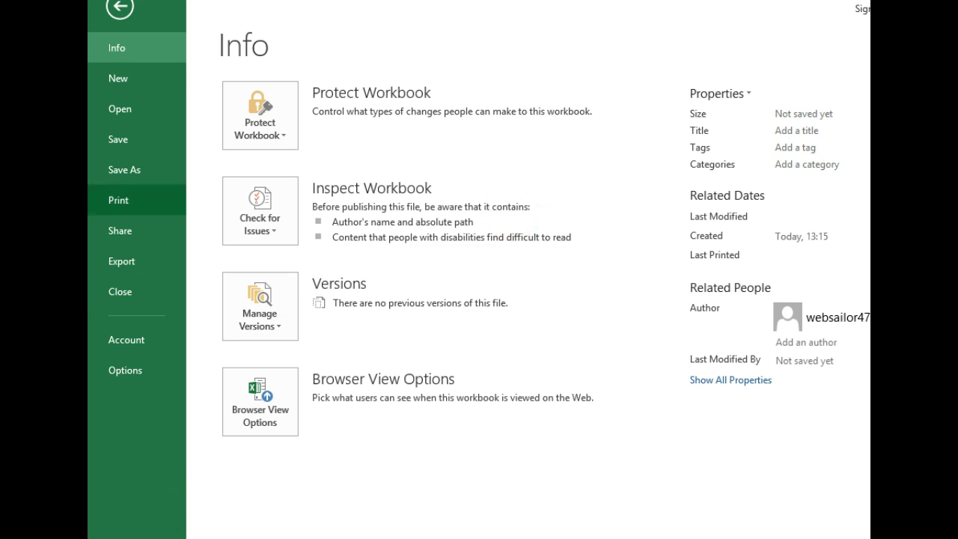
{"action": "left_click", "coordinate": [120, 9]}
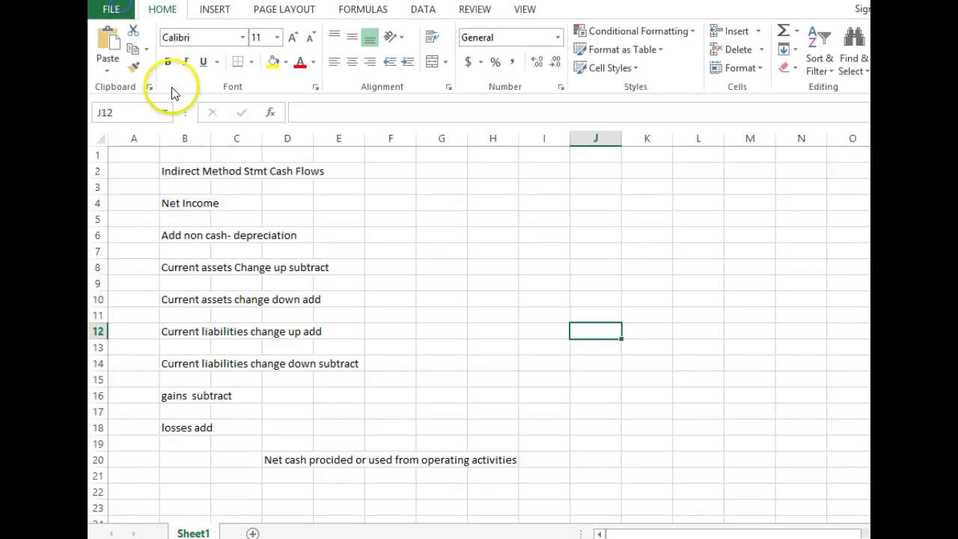
{"action": "left_click", "coordinate": [111, 12]}
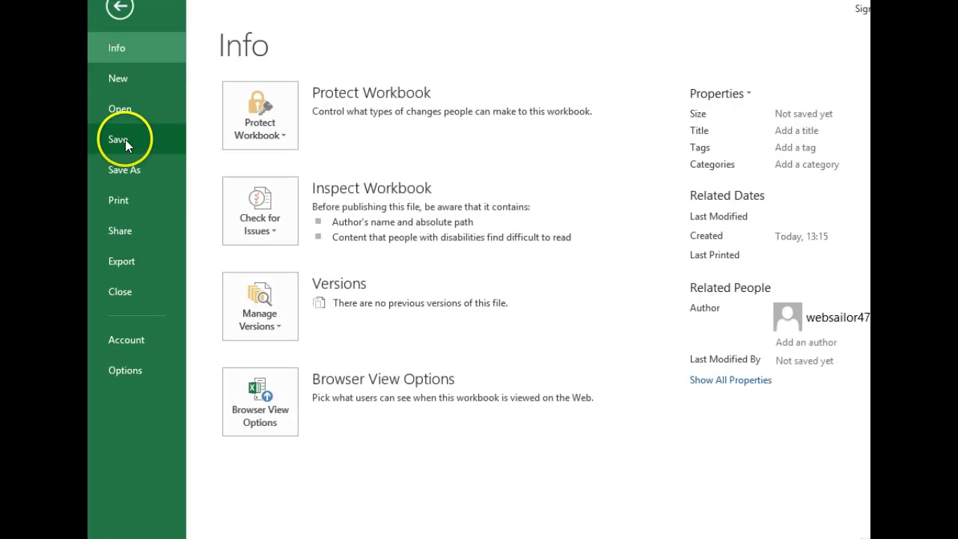
{"action": "left_click", "coordinate": [130, 174]}
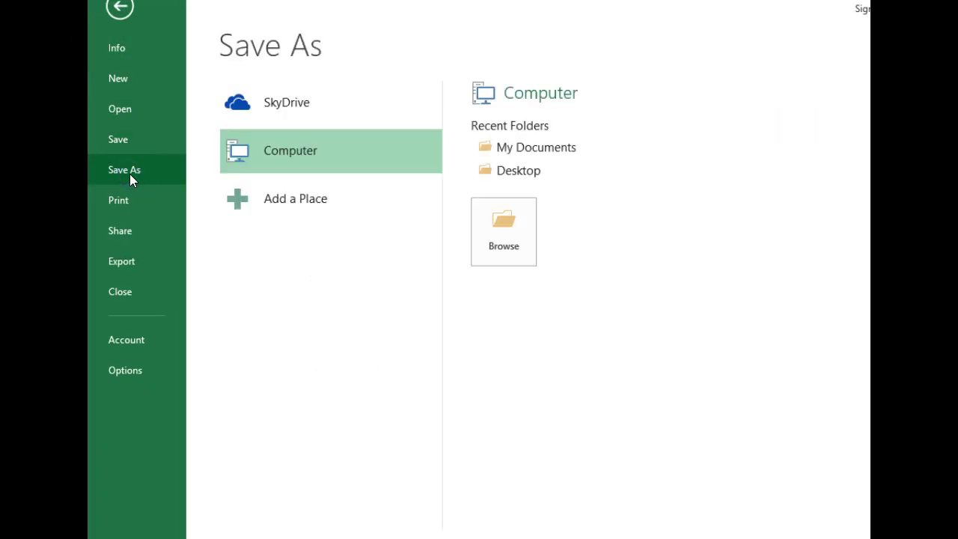
{"action": "left_click", "coordinate": [539, 151]}
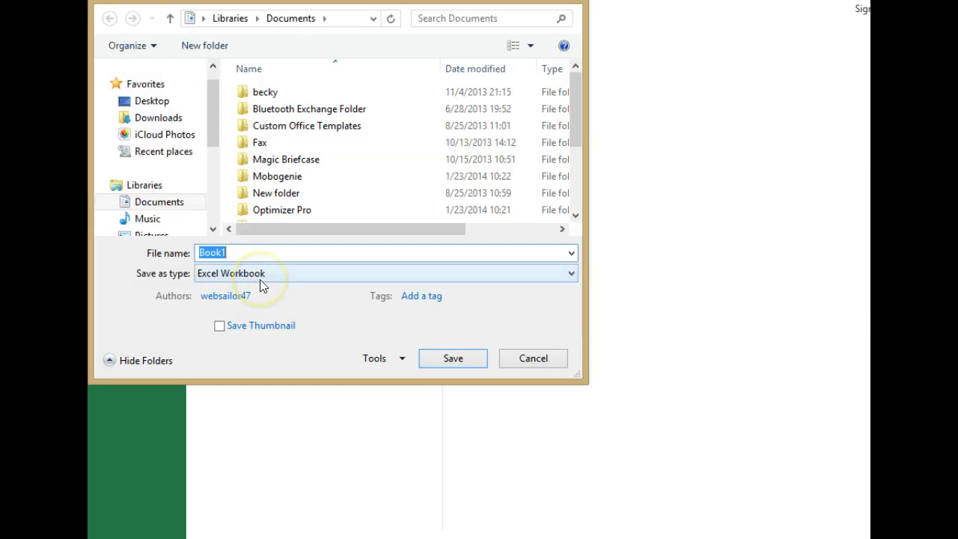
{"action": "type", "text": "Indirect stm"}
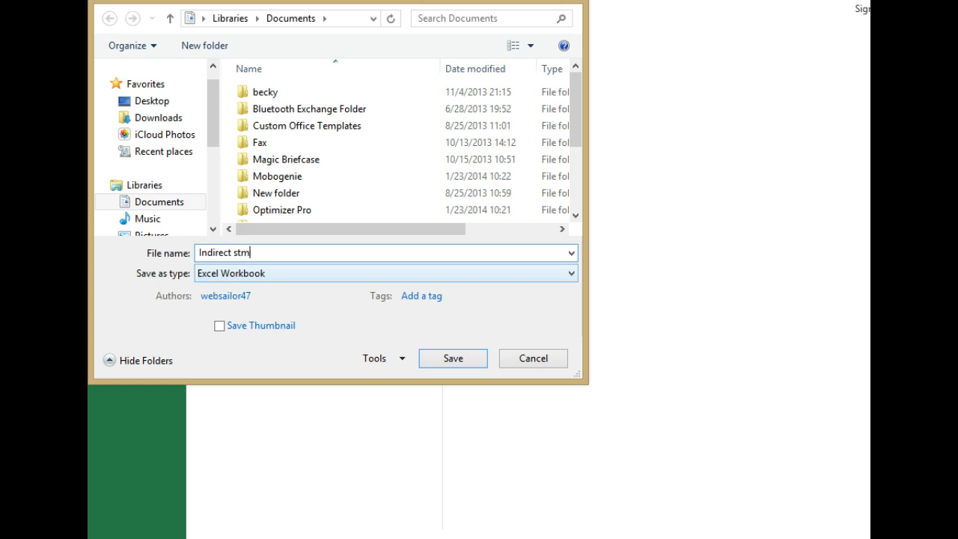
{"action": "type", "text": "t cash flows"}
{"action": "key", "text": "Return"}
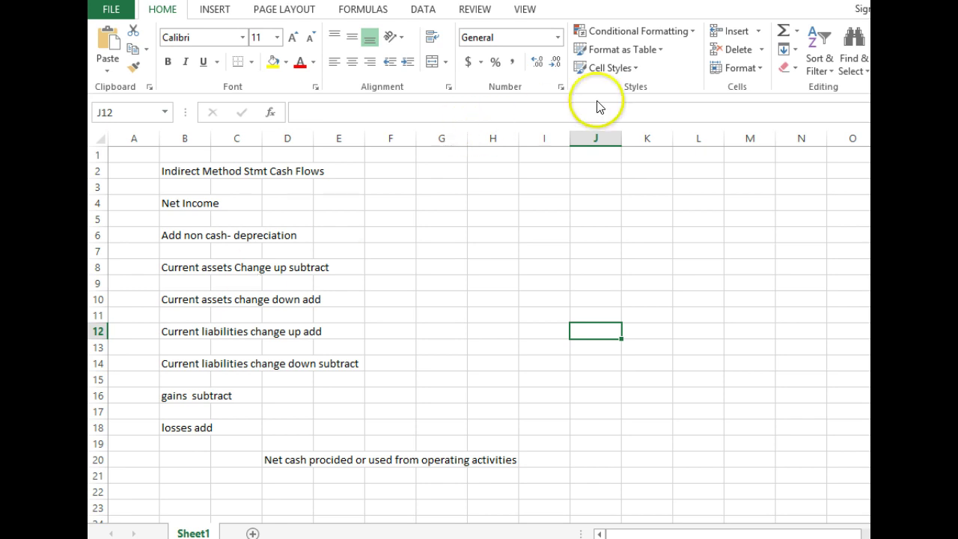
{"action": "mouse_move", "coordinate": [870, 1]}
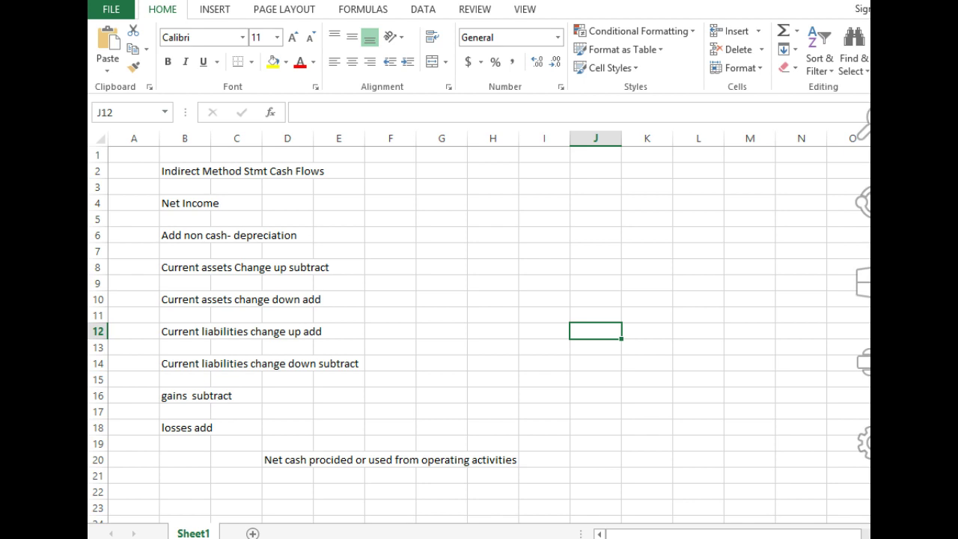